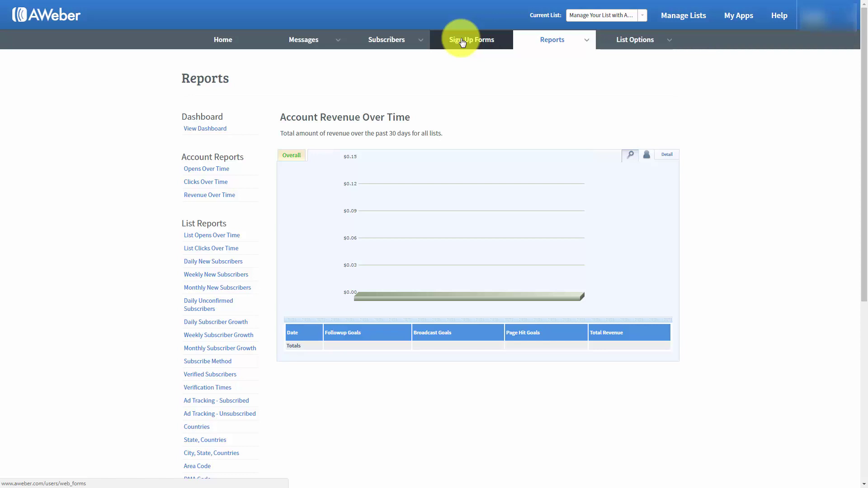
Start creating the first sign up form for the current list
left_click(462, 42)
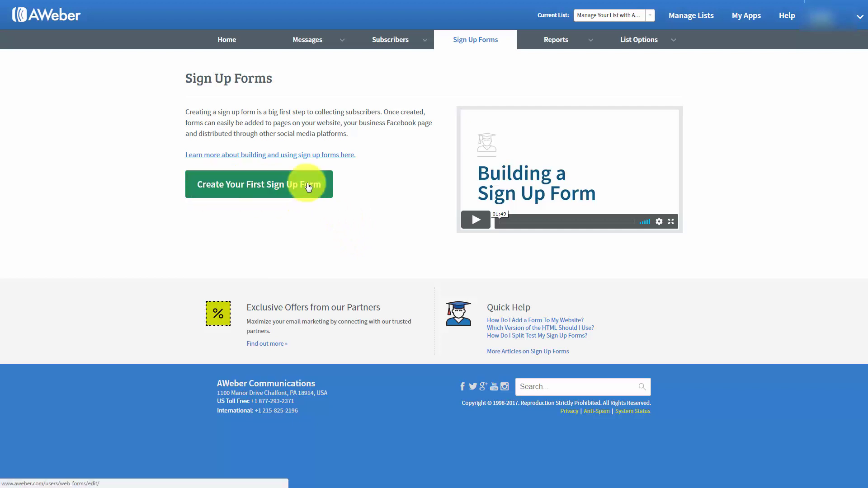
left_click(250, 189)
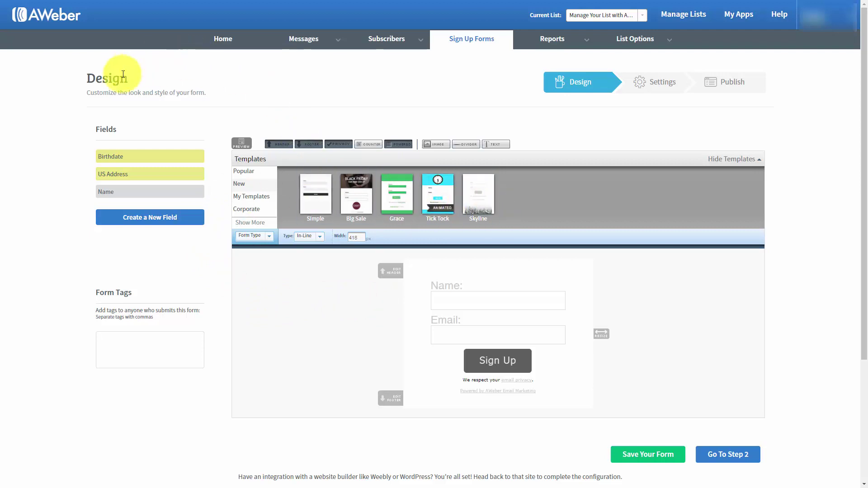
Preview the Basic template from the Popular templates, and close its preview without loading it
left_click(246, 176)
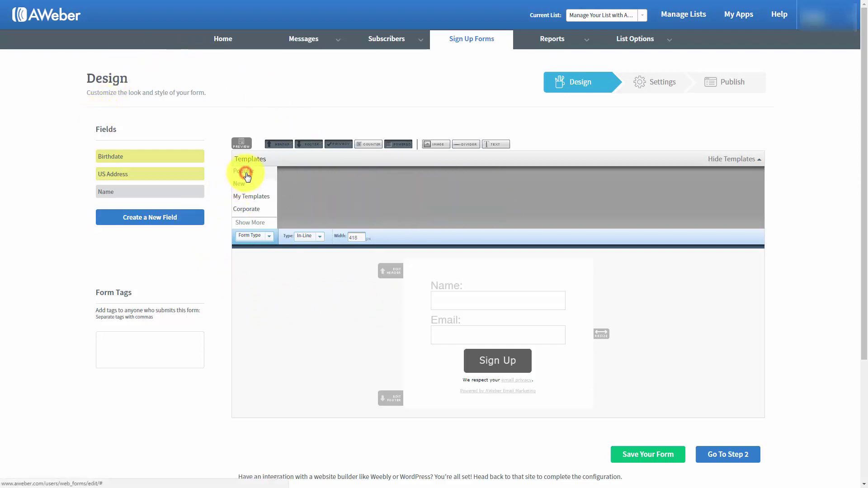
left_click(313, 186)
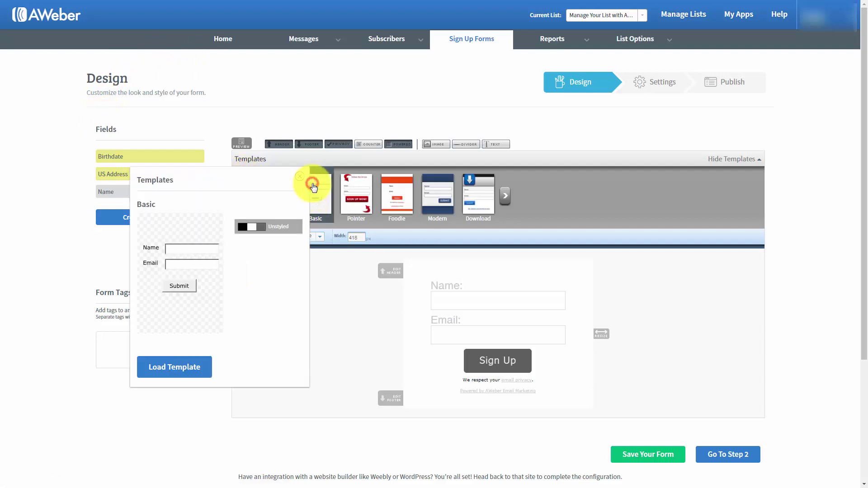
left_click(301, 181)
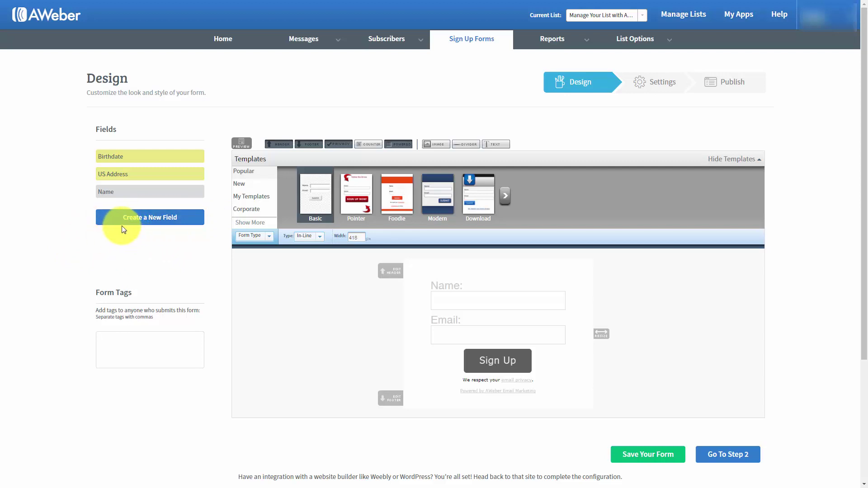
mouse_move(665, 46)
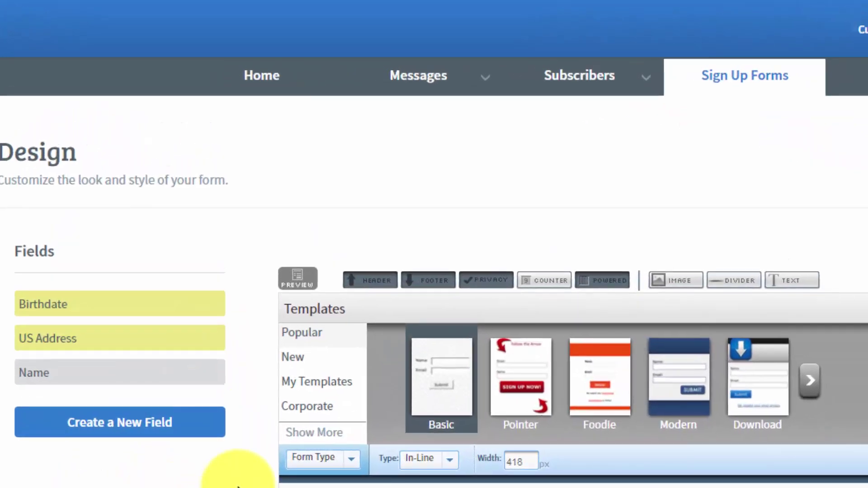
left_click(300, 283)
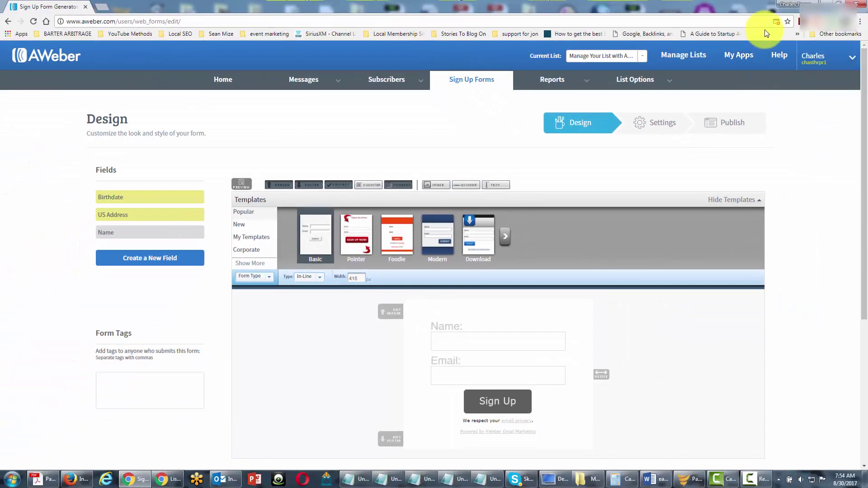
left_click(777, 22)
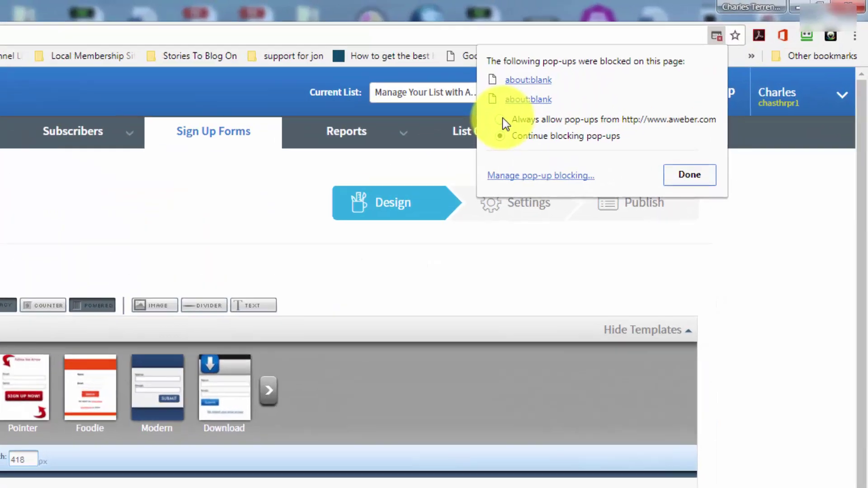
left_click(645, 72)
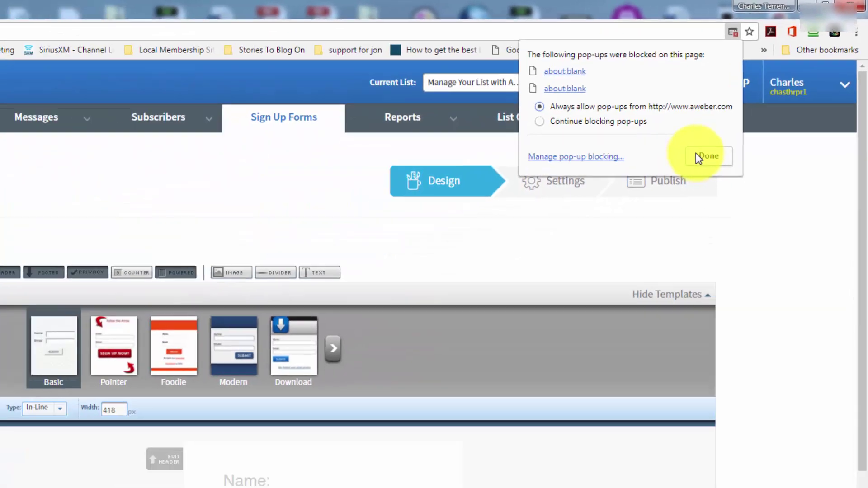
left_click(547, 294)
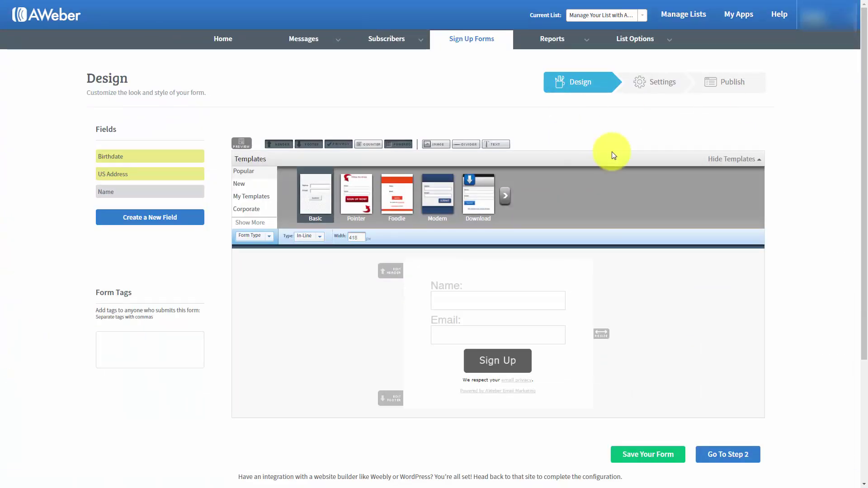
Preview the sign up form in its pop-up window and dismiss the blocked pop-ups notice
left_click(243, 144)
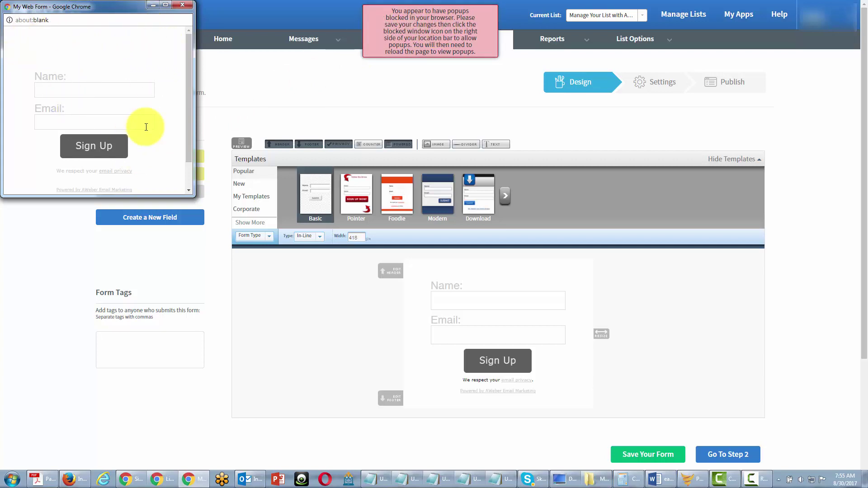
left_click(445, 29)
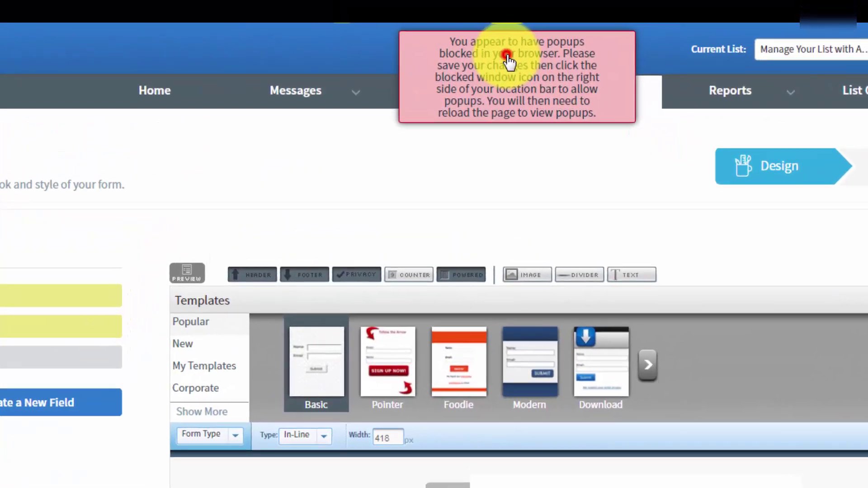
left_click(507, 57)
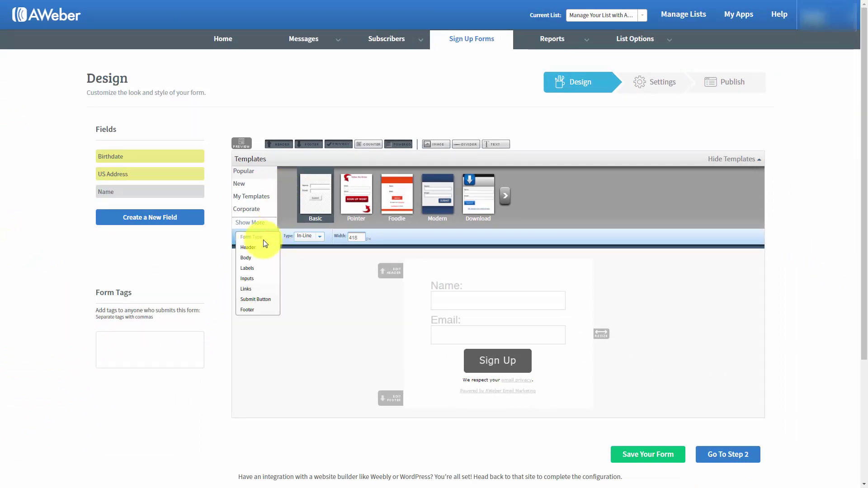
Examine the styling options for the form's header, body and labels, including the advanced background and padding settings
left_click(252, 250)
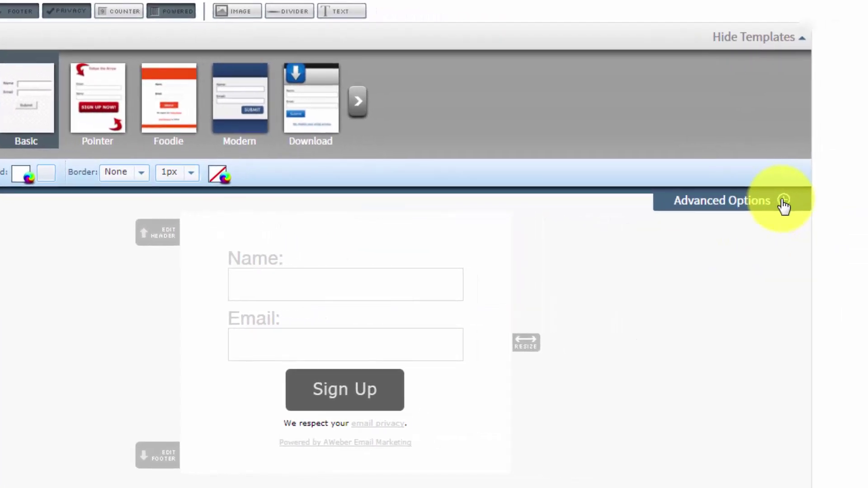
left_click(784, 203)
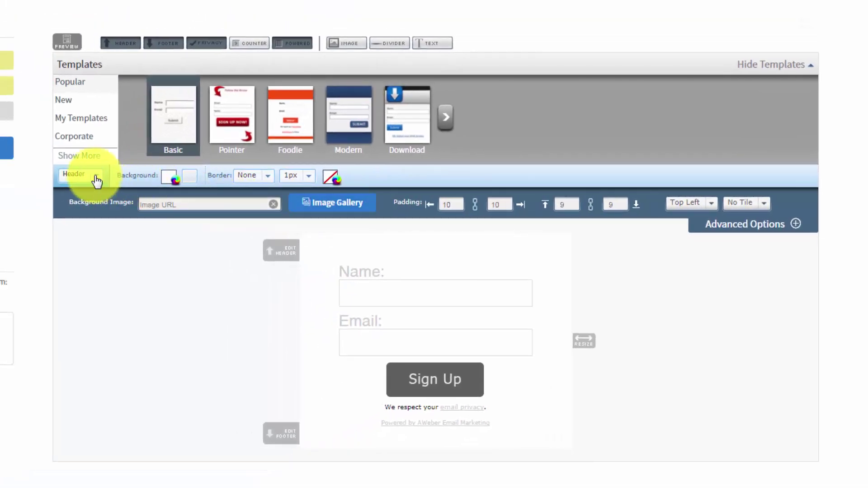
left_click(96, 181)
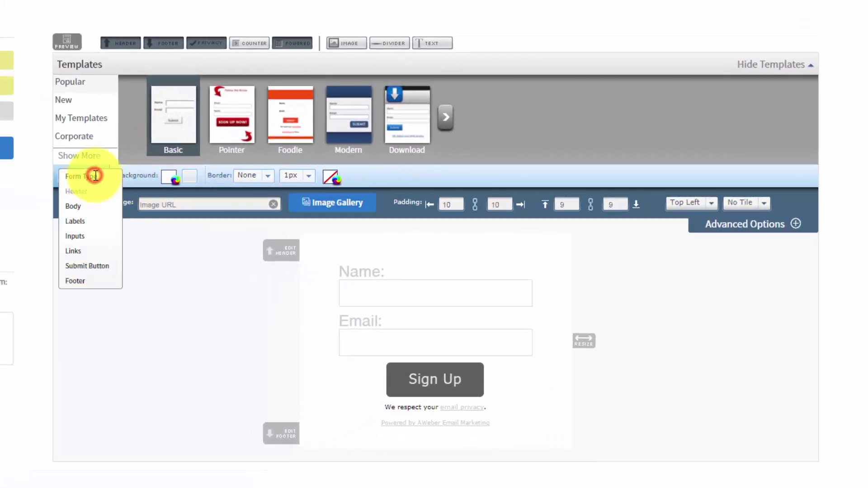
left_click(72, 207)
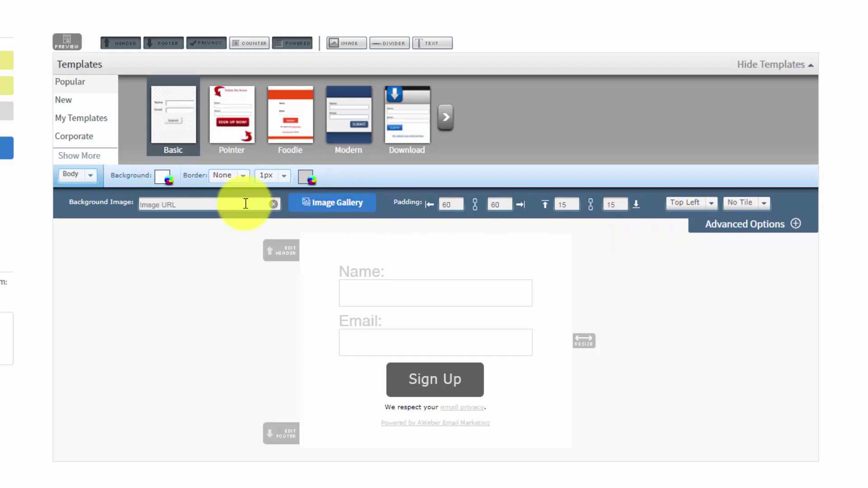
left_click(91, 178)
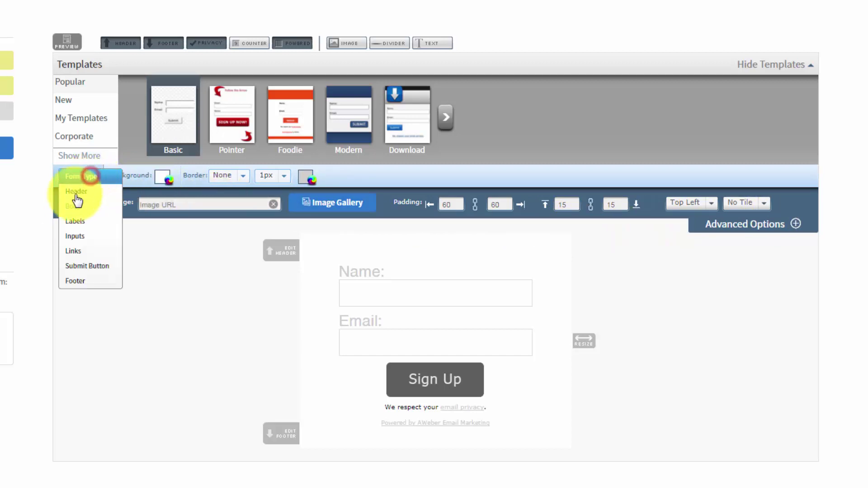
left_click(72, 223)
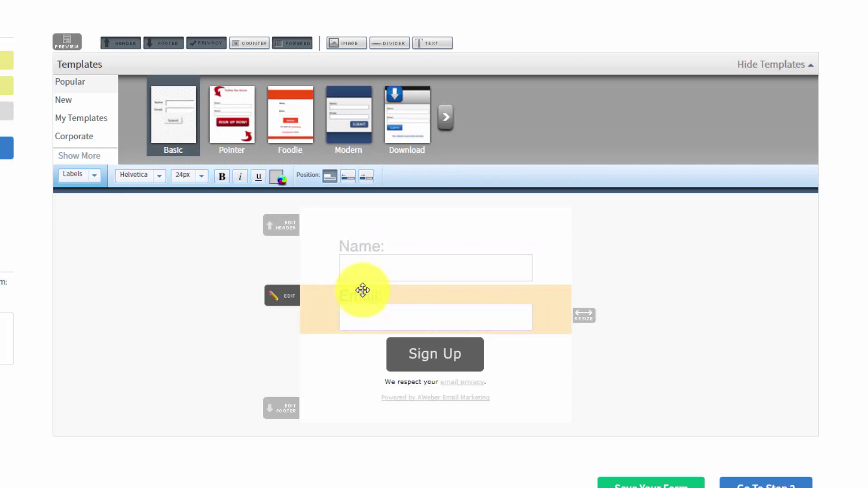
Examine the styling options for the form's inputs and links, including the inputs' advanced border and background settings
left_click(94, 177)
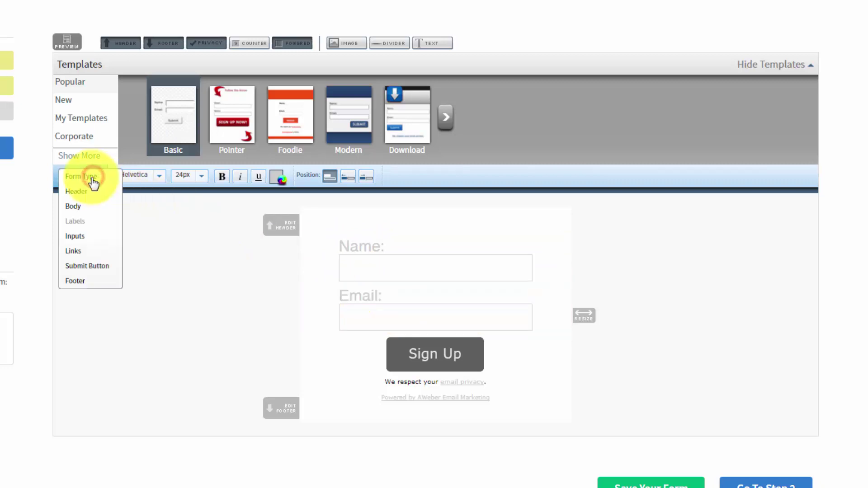
left_click(78, 237)
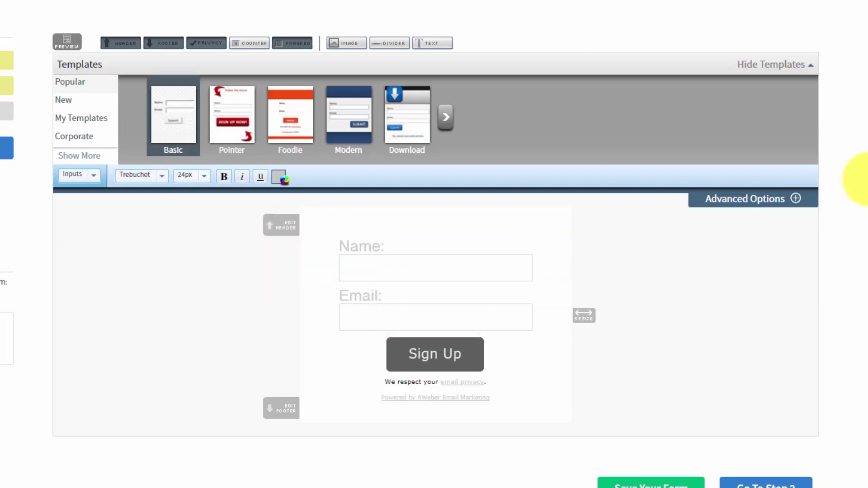
left_click(792, 201)
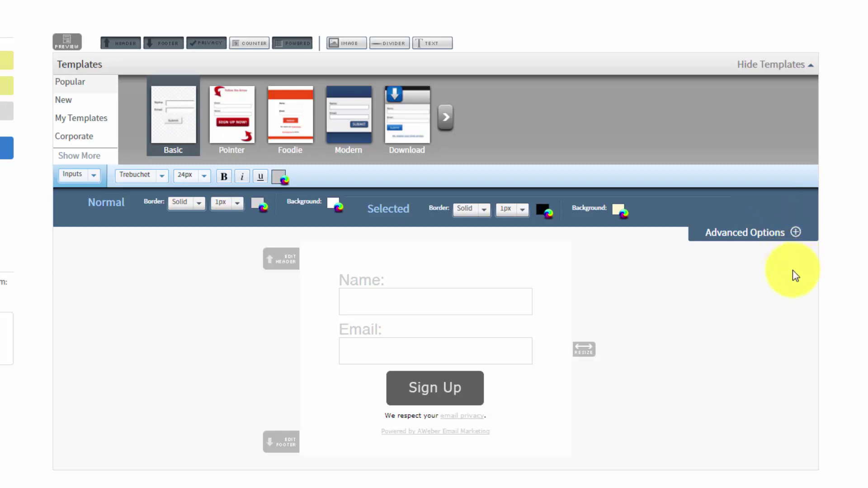
left_click(94, 178)
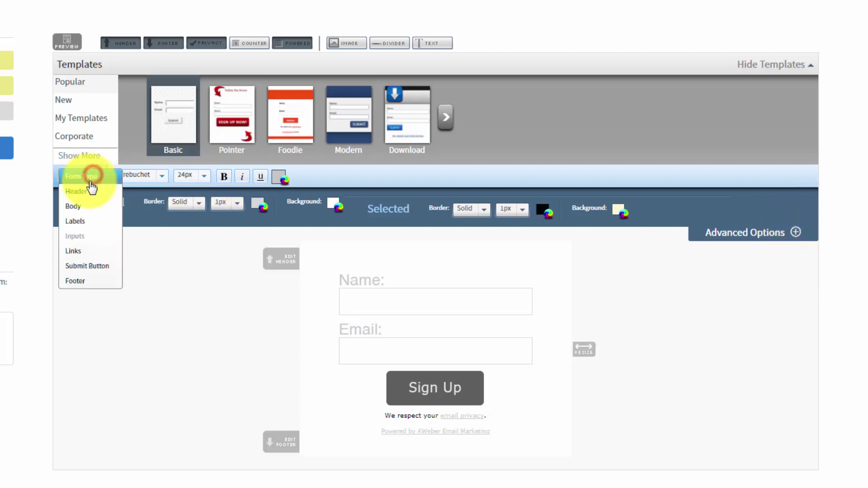
left_click(75, 252)
Examine the styling options for the submit button and the footer, including the button's image URL
left_click(87, 179)
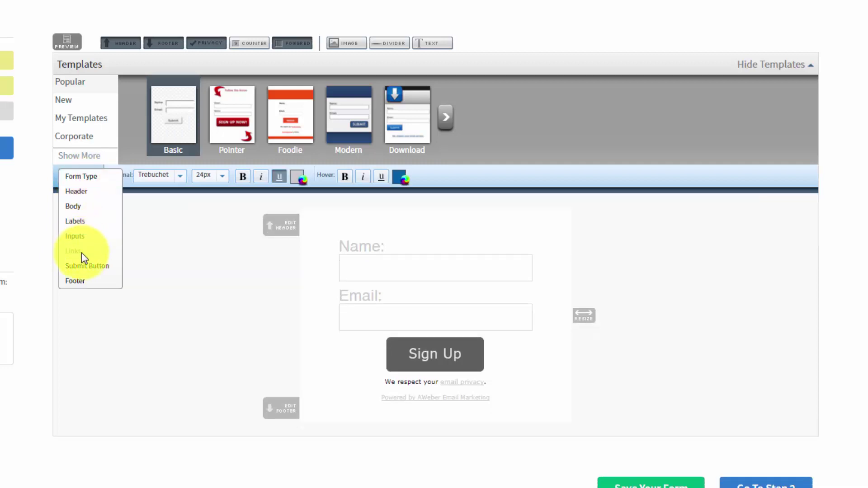
left_click(83, 269)
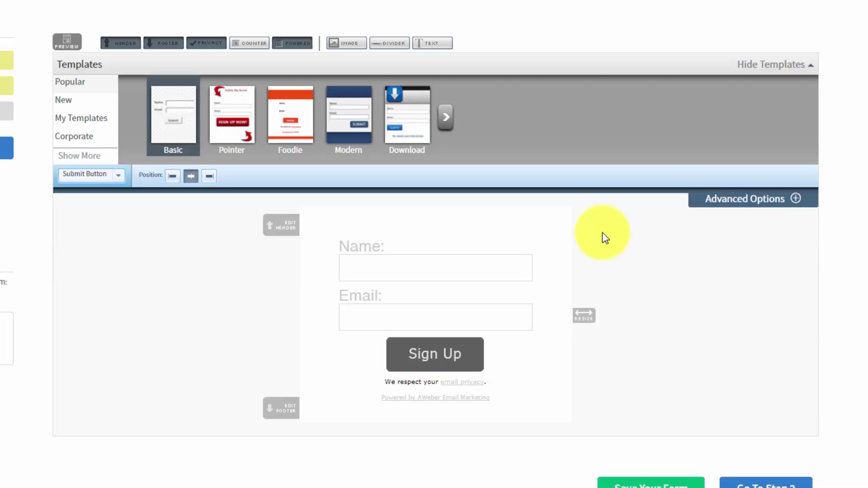
left_click(794, 200)
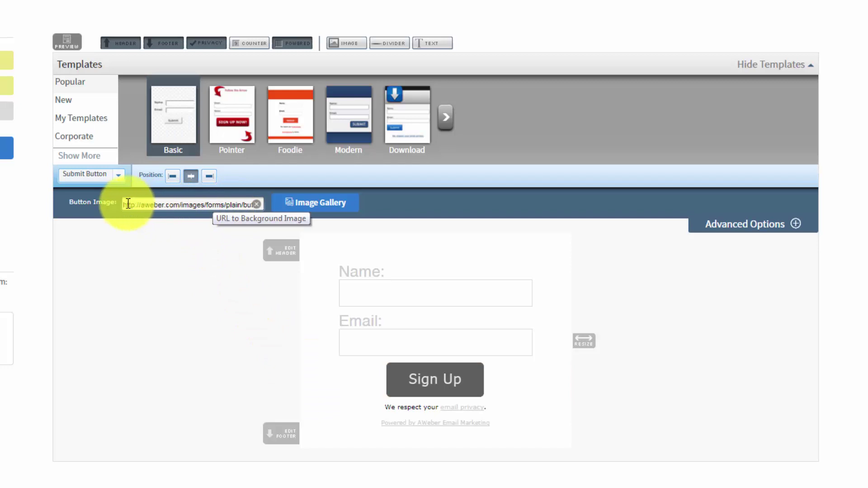
left_click_drag(126, 204, 240, 204)
left_click(90, 175)
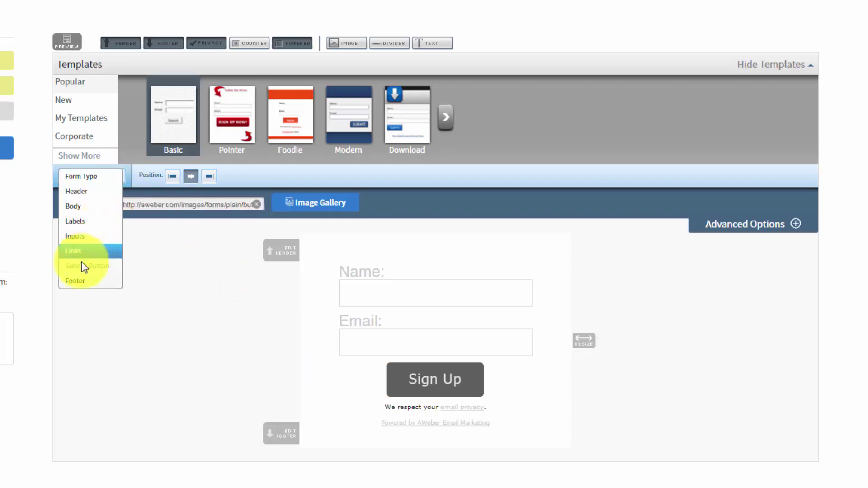
left_click(77, 281)
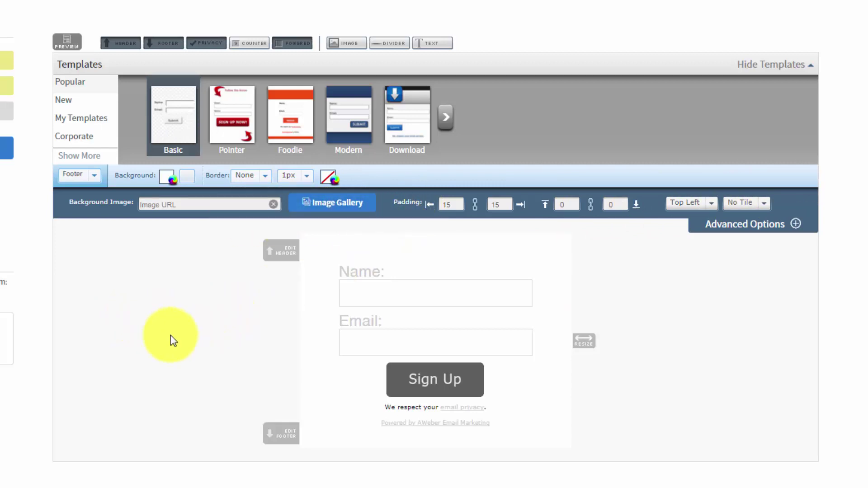
Remove the header, footer, privacy notice and "Powered by AWeber Email Marketing" link from the form
left_click(121, 44)
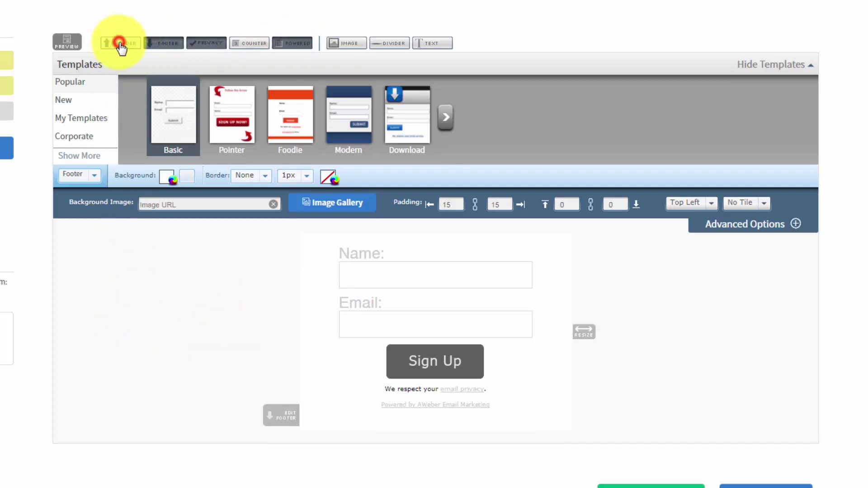
left_click(165, 44)
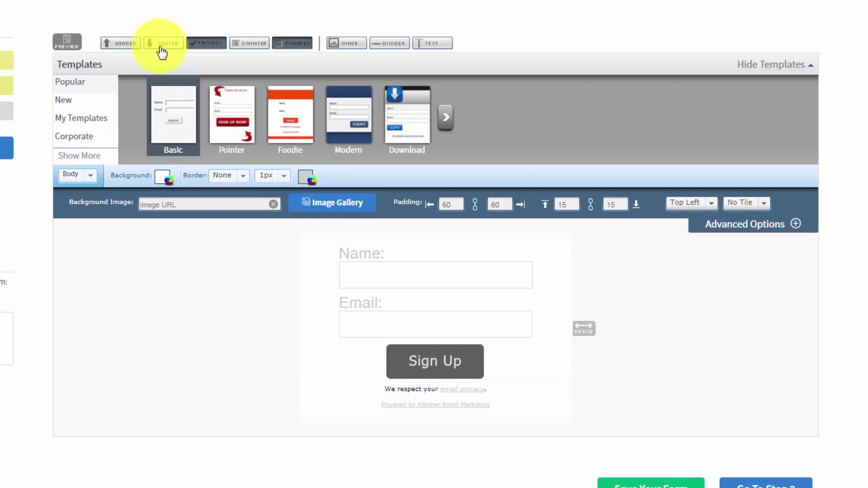
left_click(201, 44)
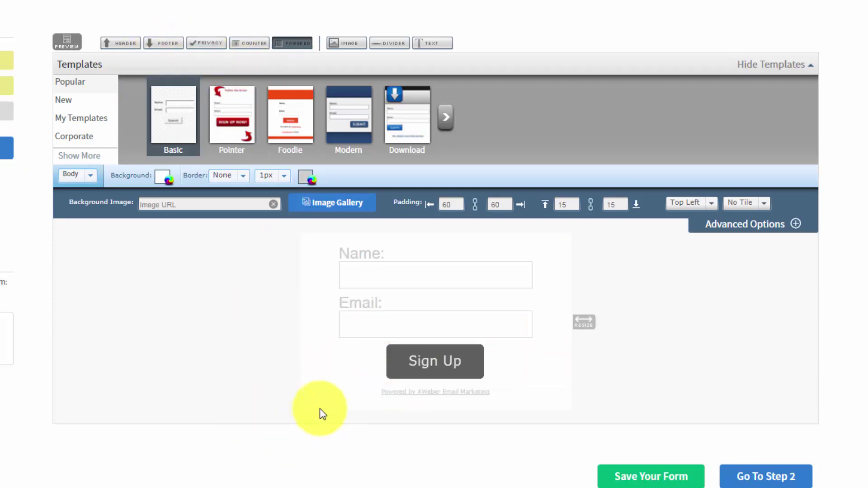
left_click(292, 43)
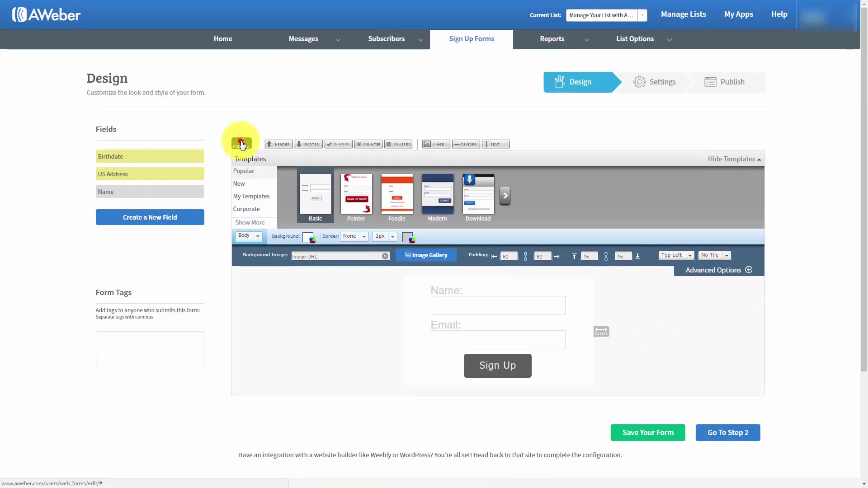
Preview the simplified form, close the preview window and collapse the advanced body options
left_click(241, 143)
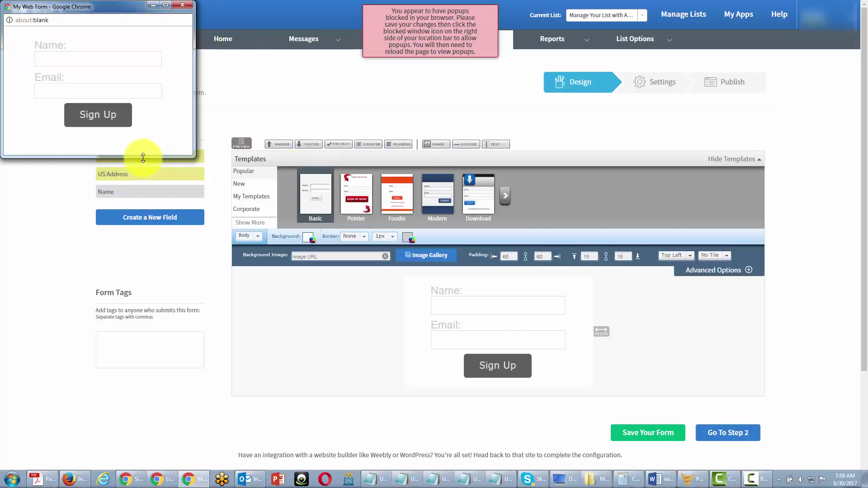
left_click(183, 5)
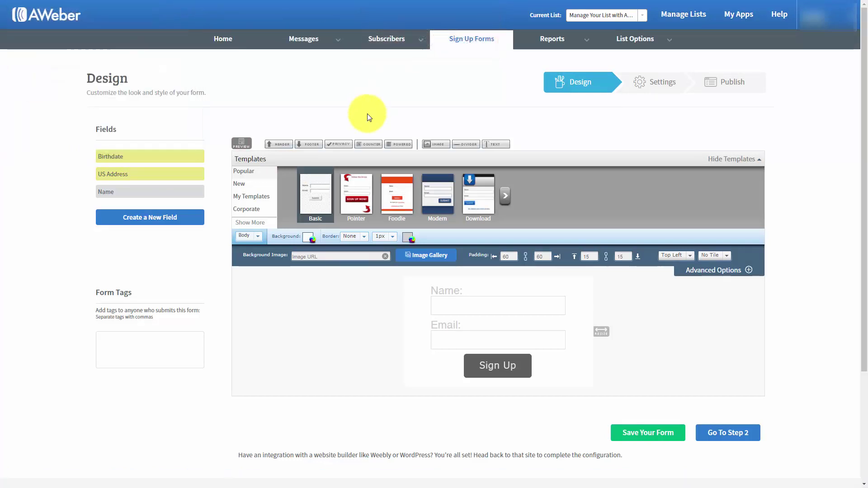
left_click(344, 302)
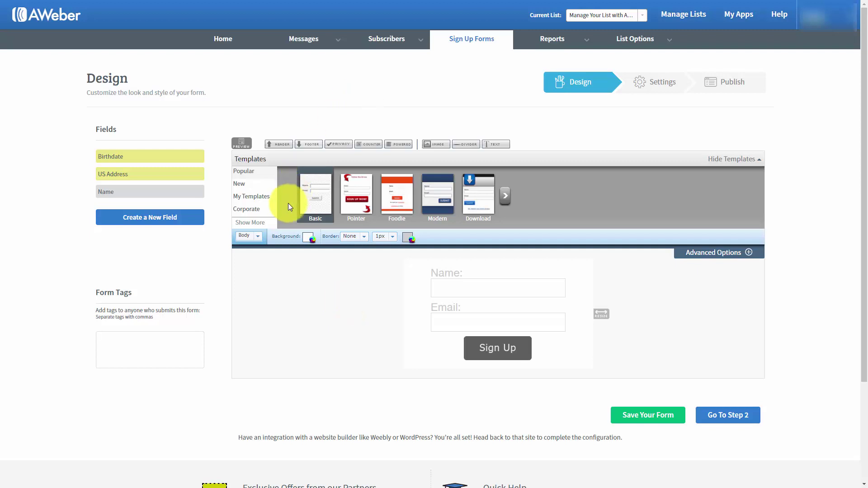
Set the form type to Pop-Over, preview the form and close the preview
left_click(261, 241)
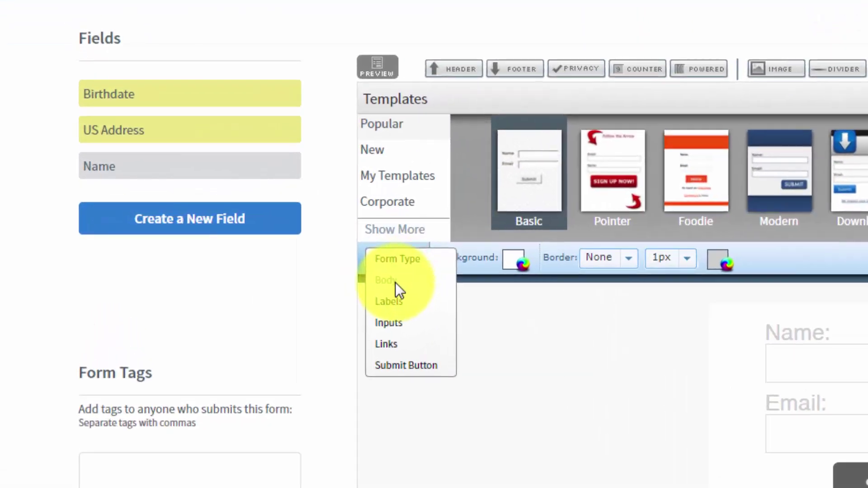
left_click(251, 238)
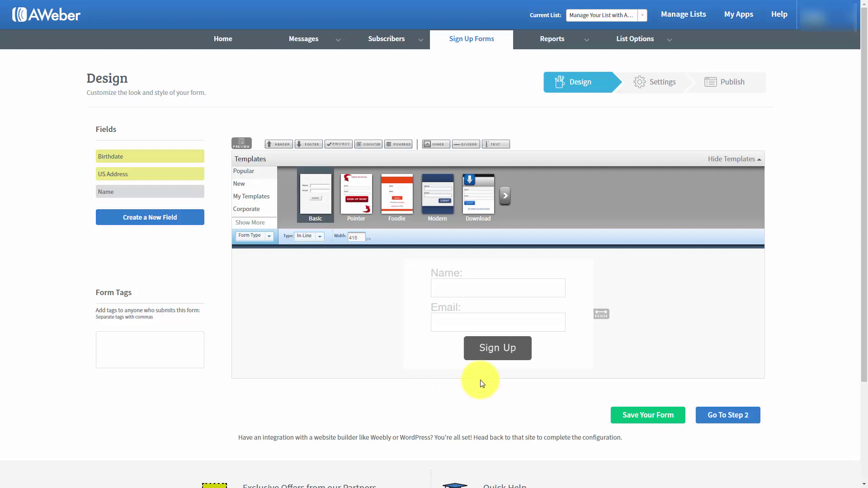
left_click(319, 238)
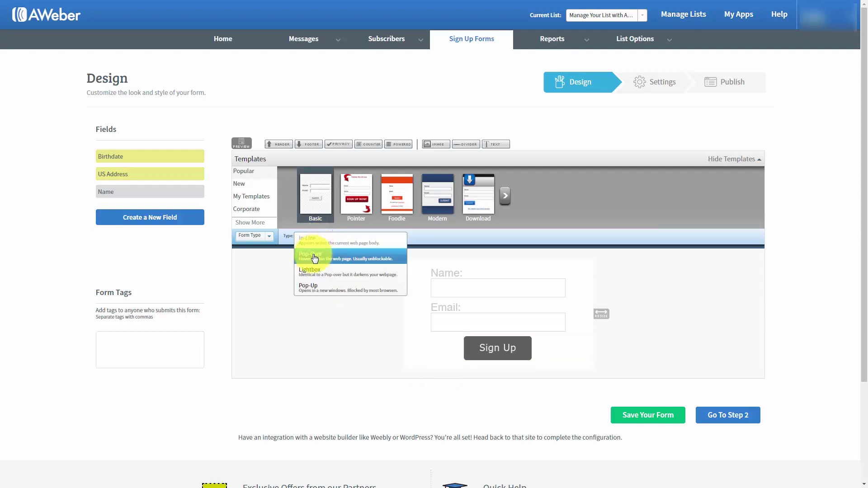
left_click(314, 257)
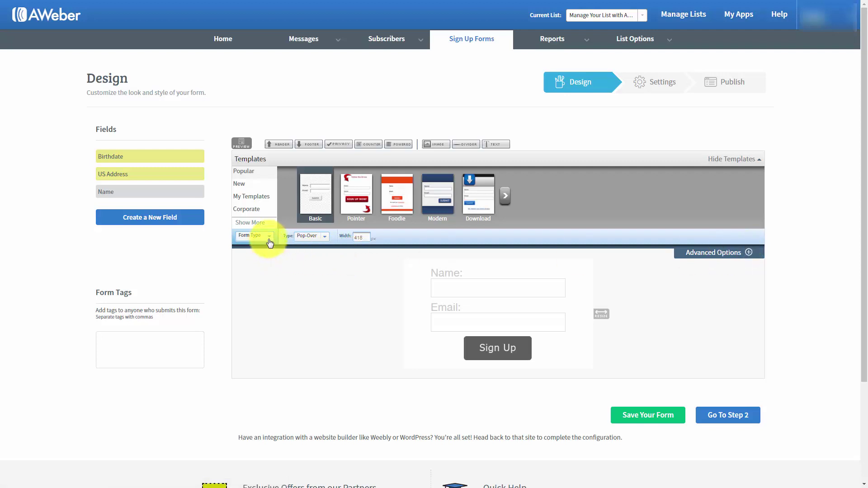
left_click(241, 142)
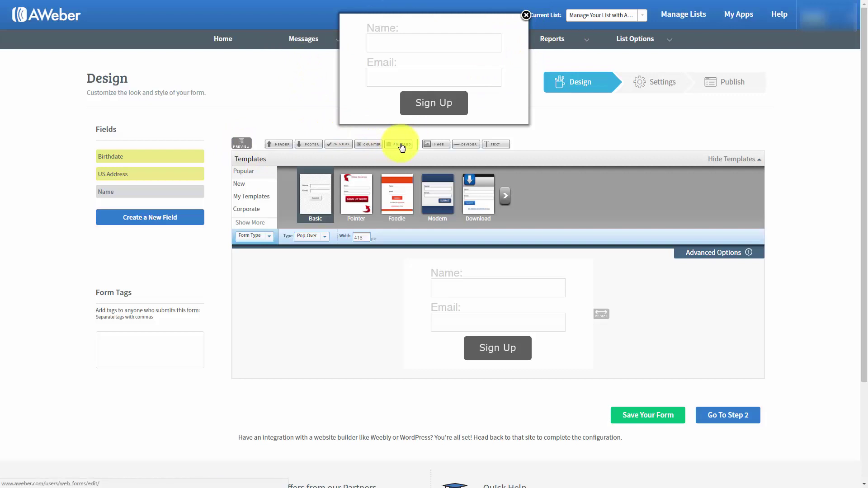
left_click(526, 15)
Switch the form type to Lightbox, preview the form and close the preview
left_click(323, 237)
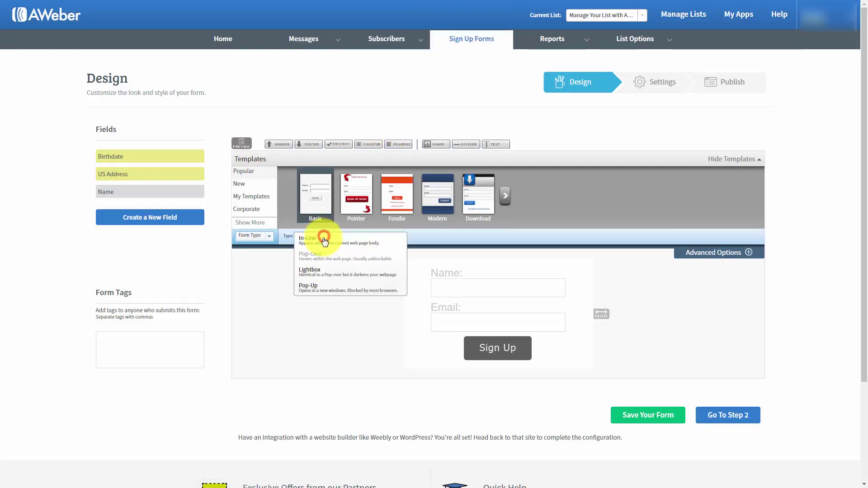
left_click(315, 273)
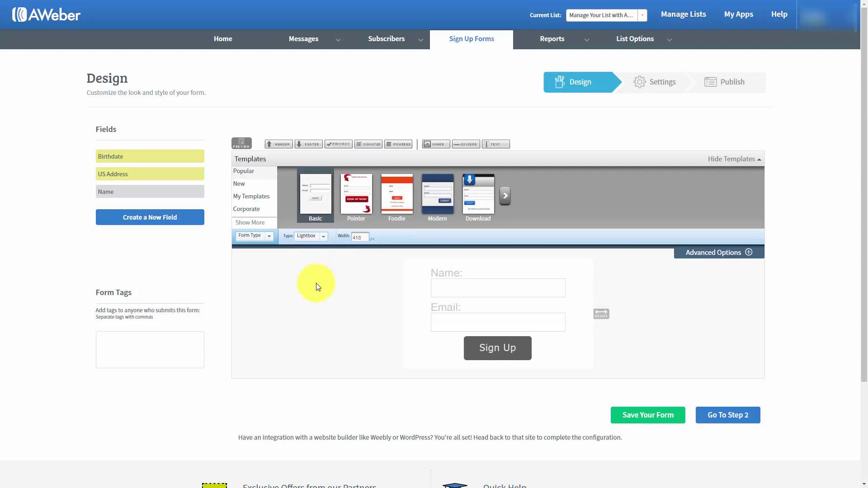
left_click(242, 144)
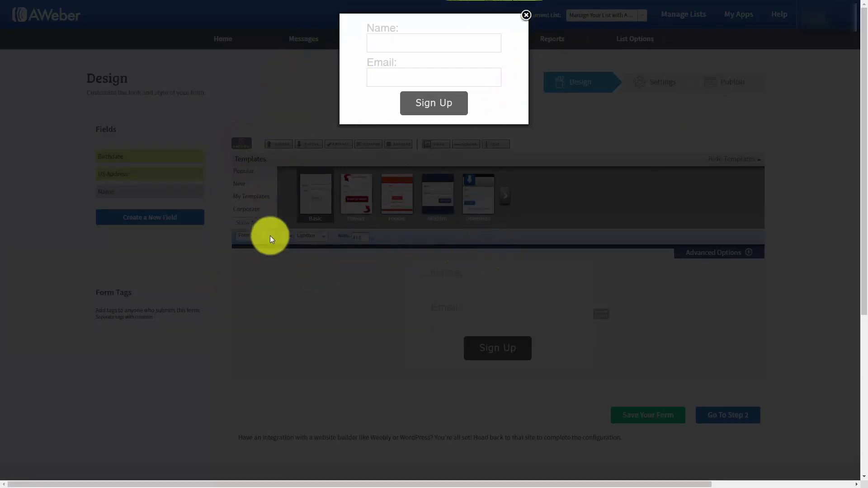
left_click(526, 15)
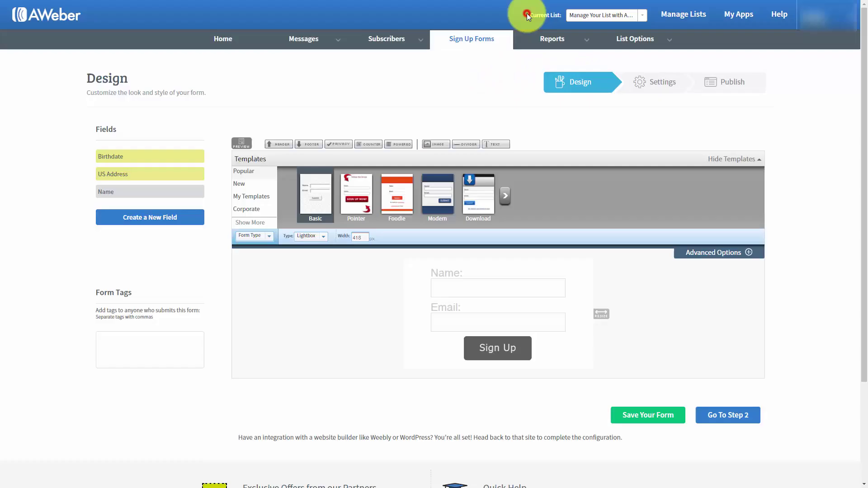
Change the form type to Pop-Up, preview the form in its own window and dismiss the blocked-popups notice
left_click(319, 236)
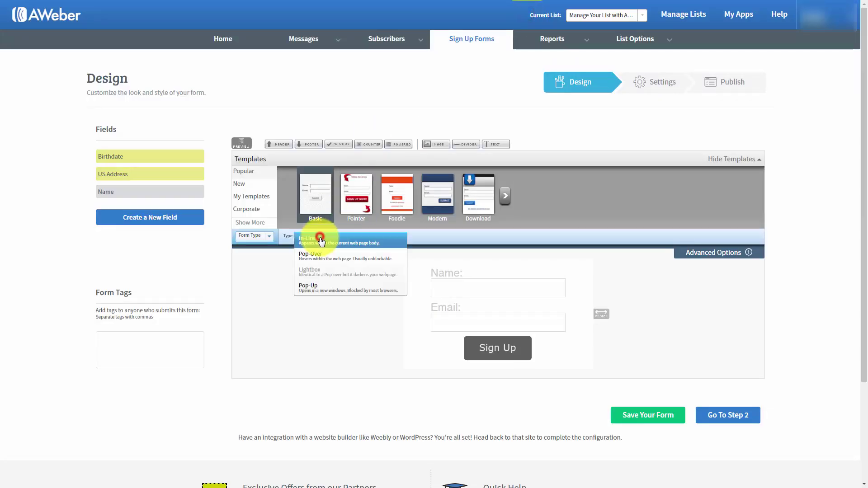
left_click(311, 290)
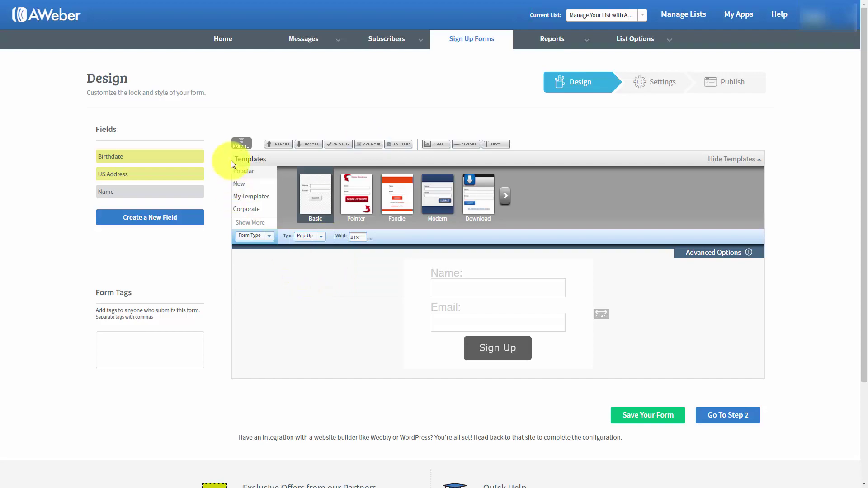
left_click(241, 142)
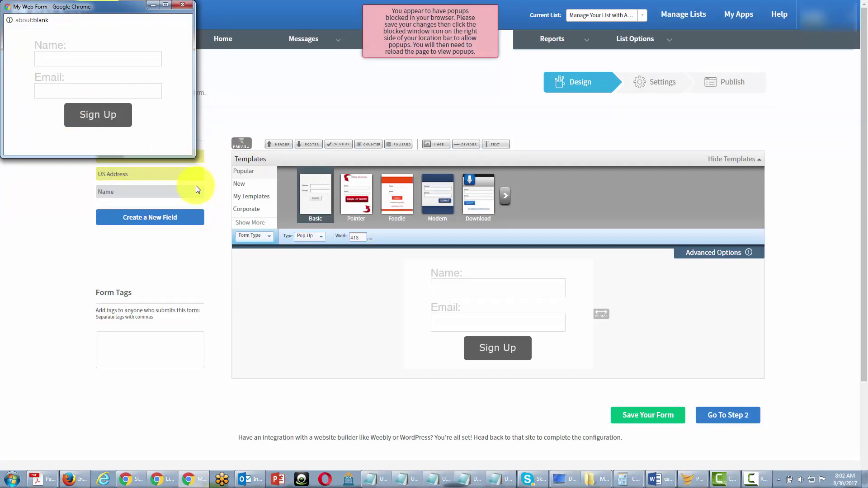
left_click(412, 42)
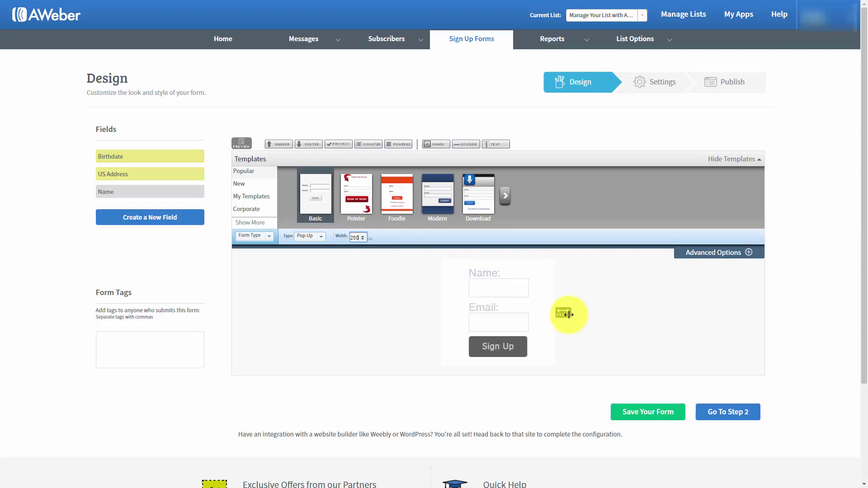
Resize the form to a width of about 374 px and continue to the form's settings
left_click_drag(567, 312, 622, 321)
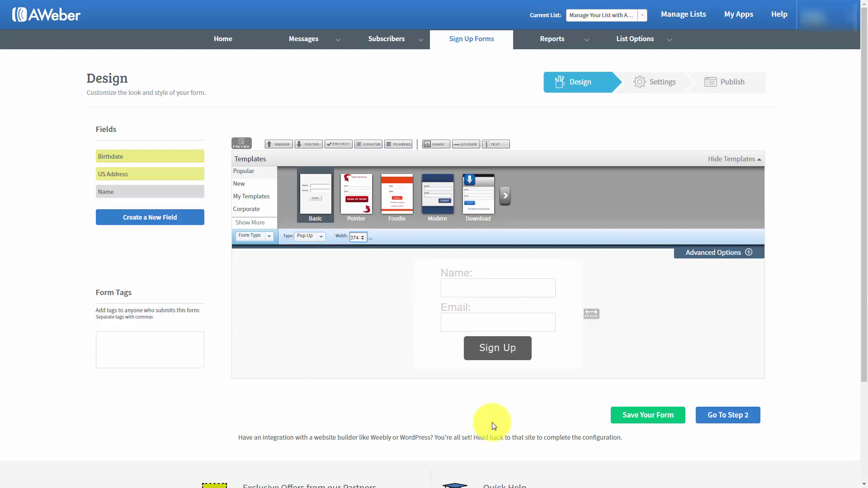
left_click(712, 416)
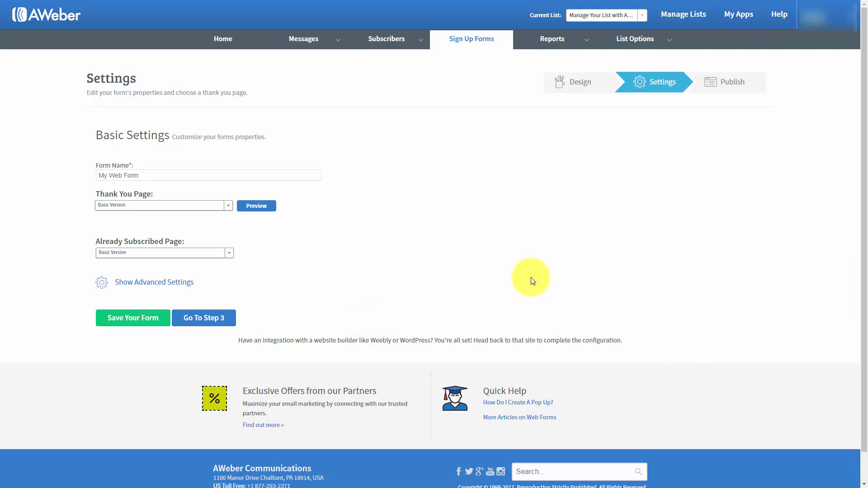
Rename the form as "Test for Aweber" and save it
left_click(145, 173)
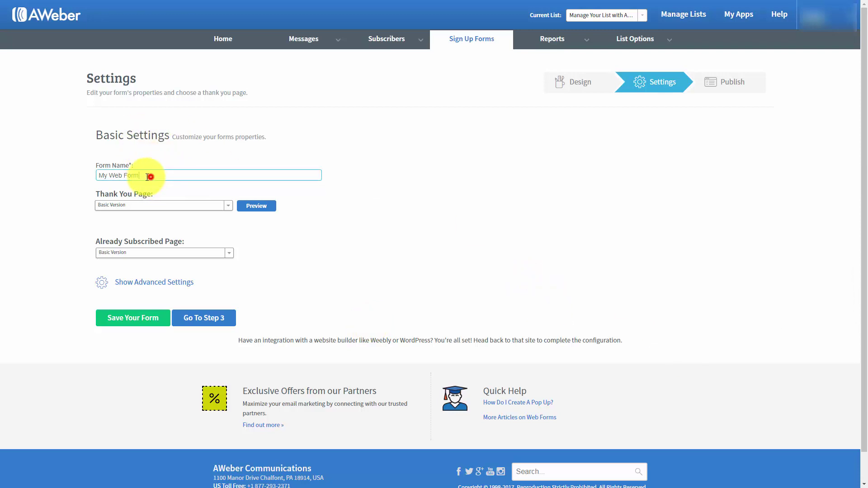
left_click_drag(152, 177, 73, 178)
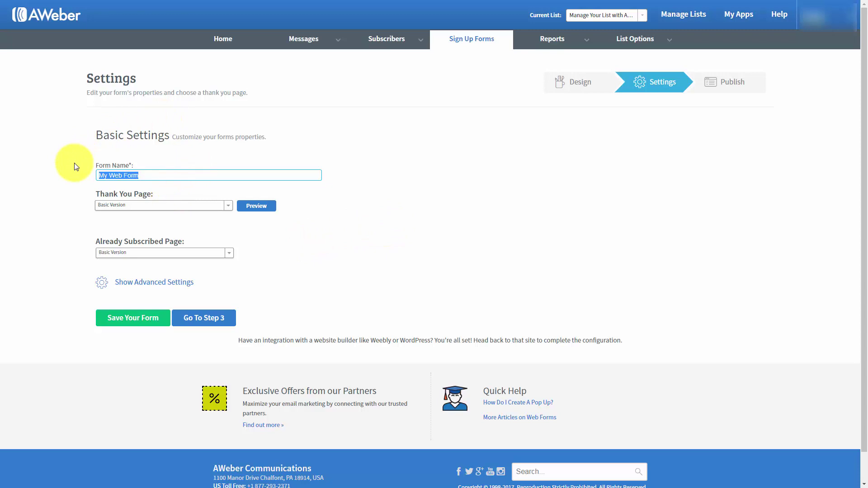
type("Test for Aweber")
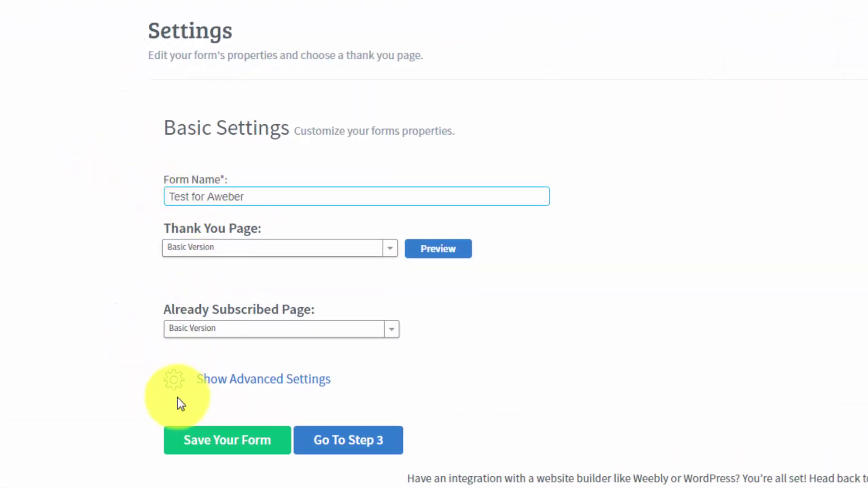
left_click(225, 442)
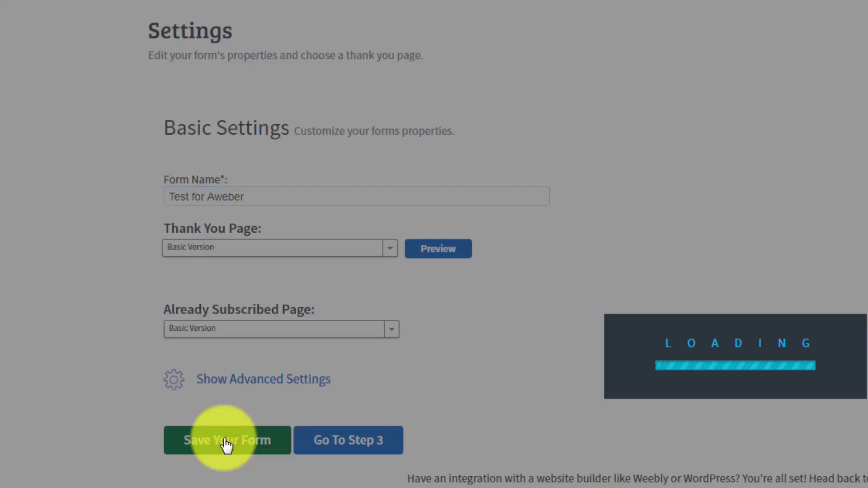